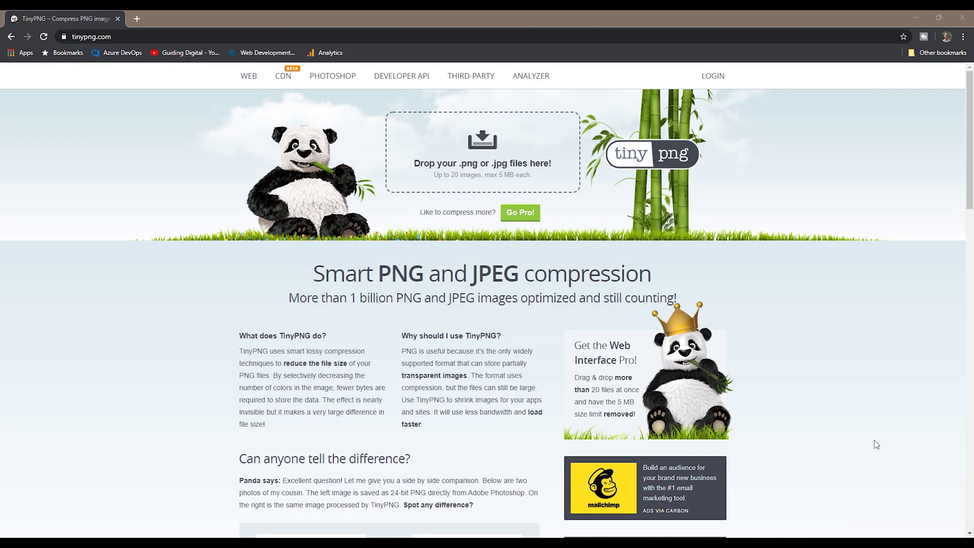
Step: Upload four PNG images to TinyPNG for compression
click(496, 171)
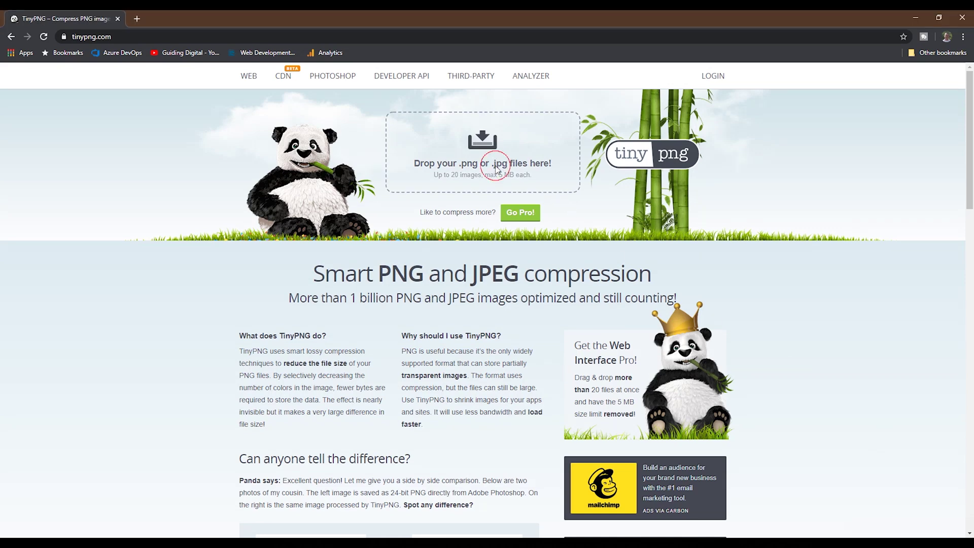
click(126, 91)
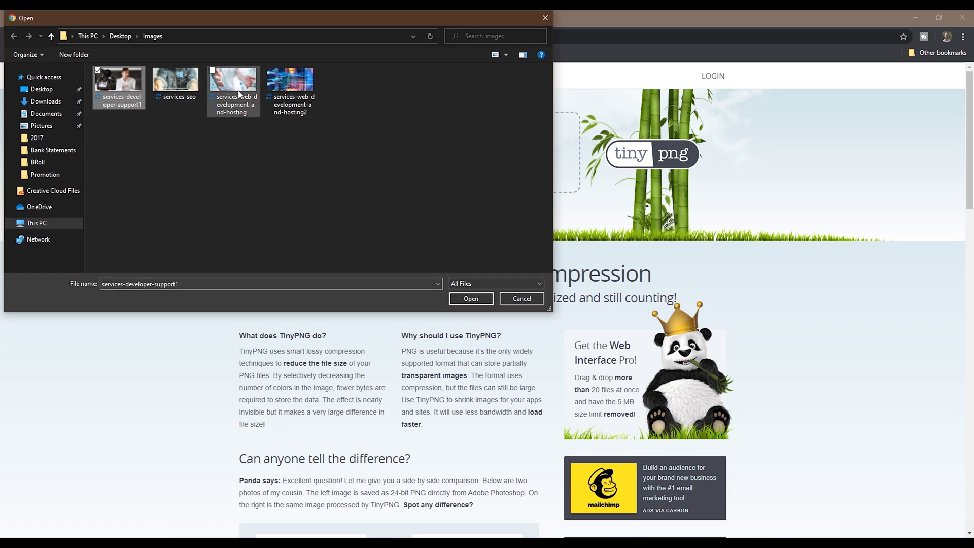
shift+click(278, 87)
click(471, 299)
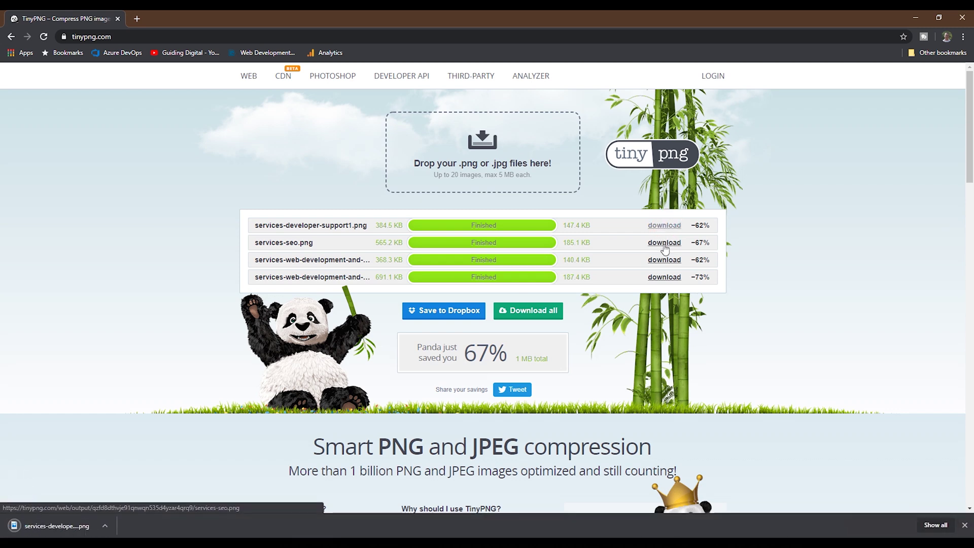
Step: Download all compressed images as a zip (67% saved), then go to the Analyzer page
click(663, 243)
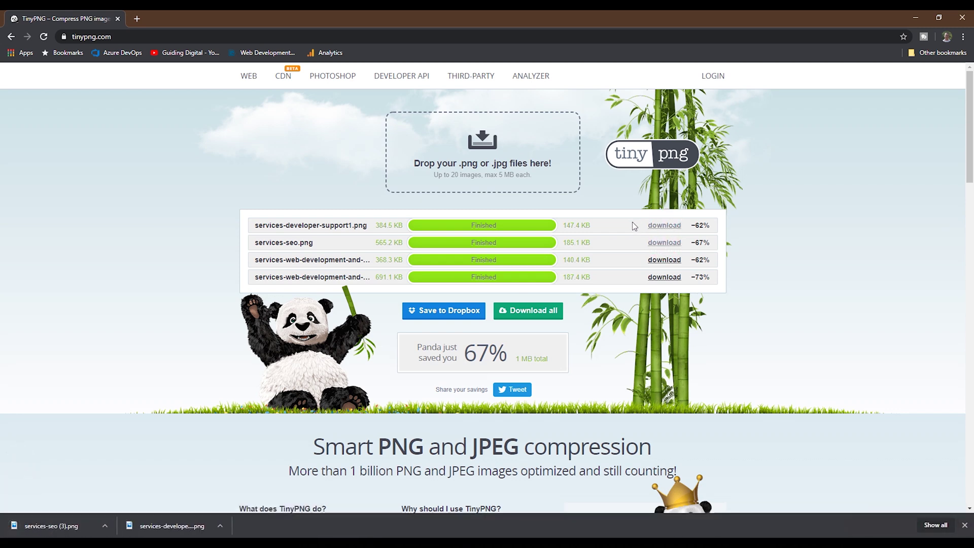
click(502, 311)
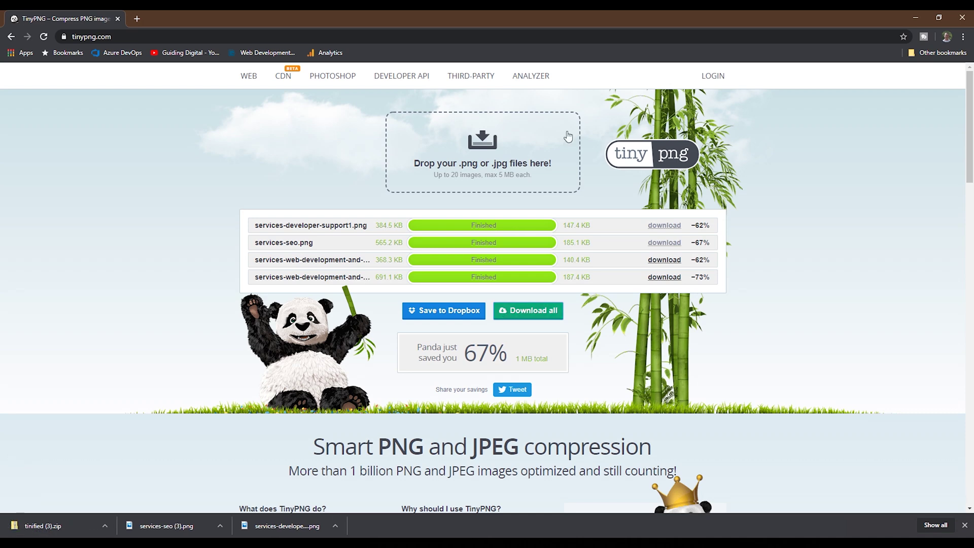
click(531, 76)
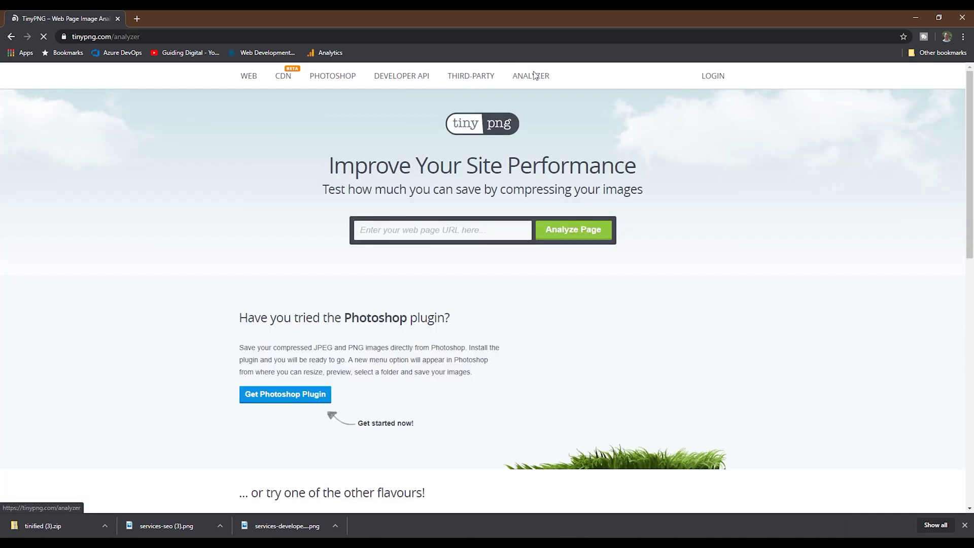
click(456, 236)
click(435, 272)
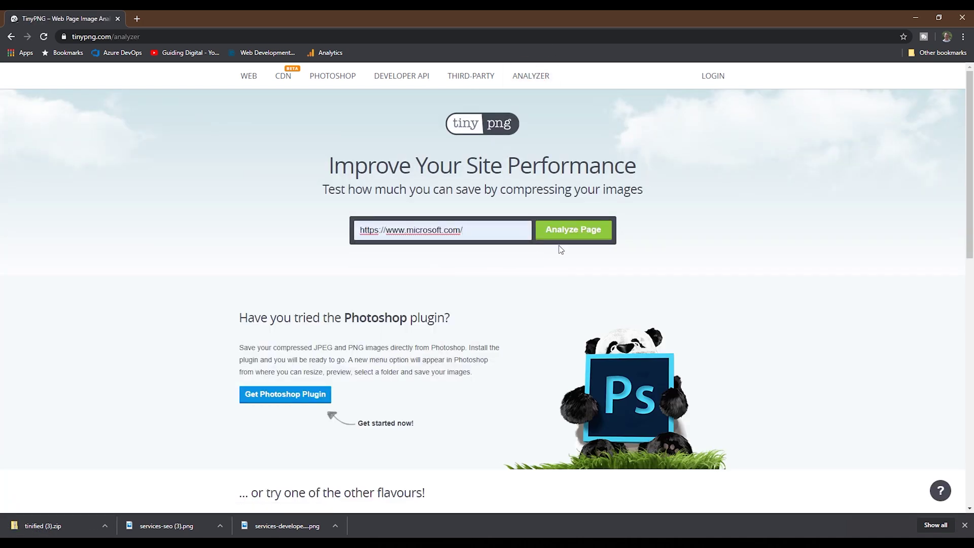
click(581, 238)
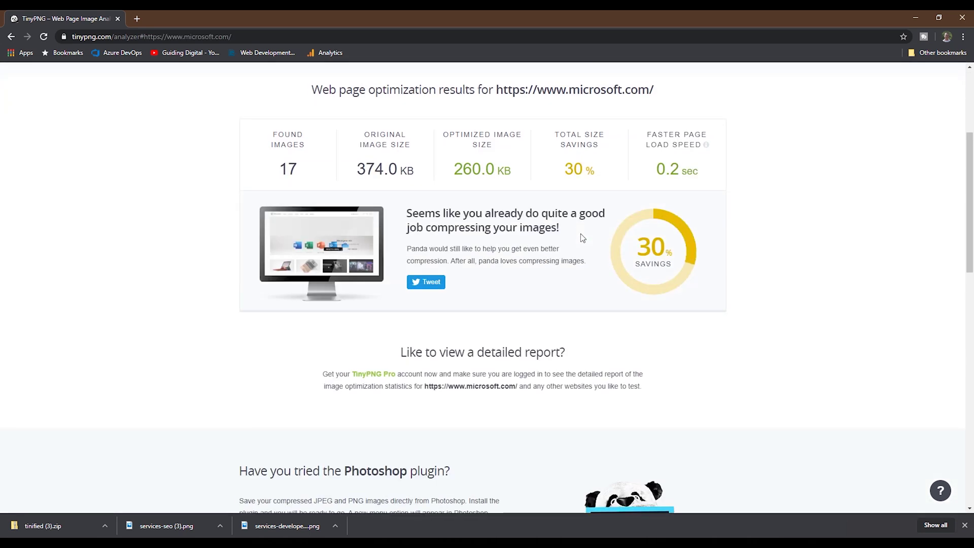
scroll(583, 238, up, 4)
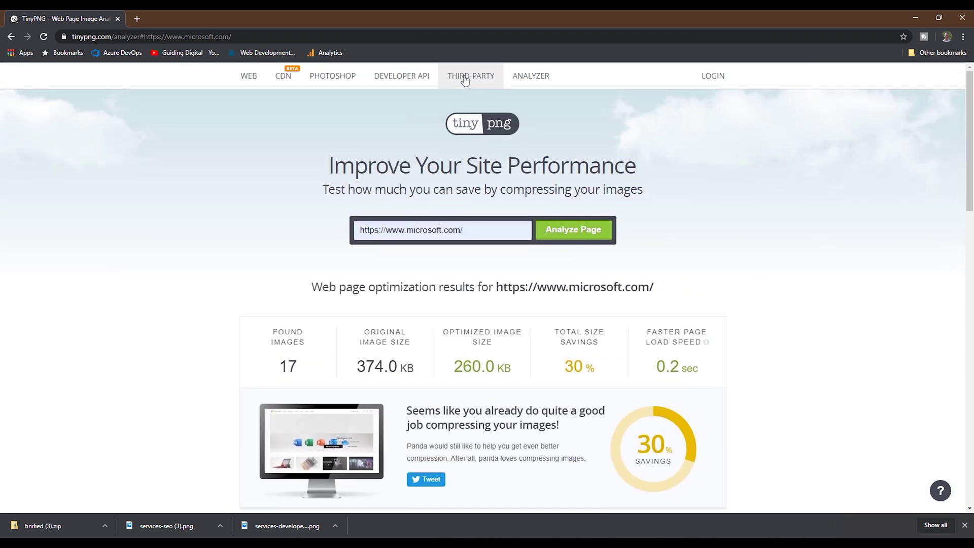
Step: Browse the TinyPNG Developer API page
click(406, 80)
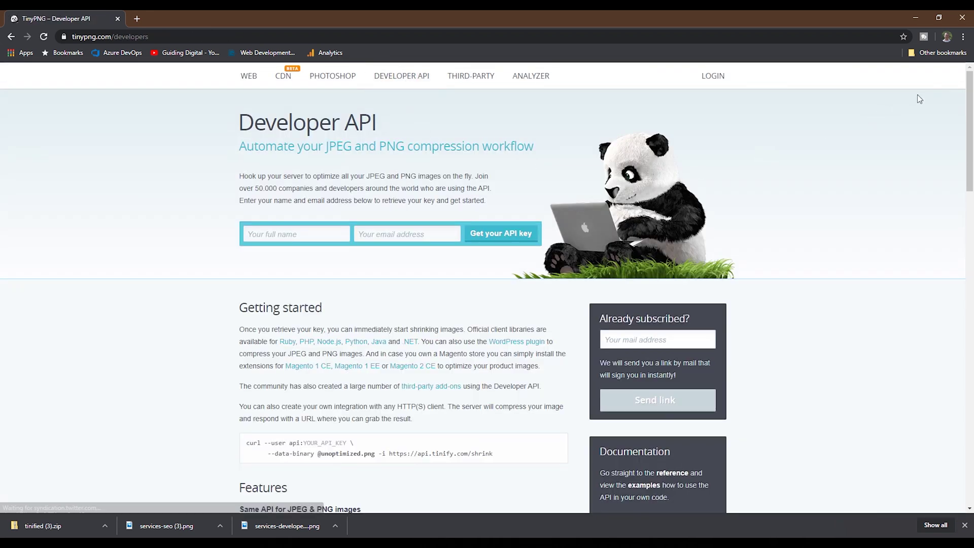
scroll(969, 107, down, 2)
drag(969, 107, 969, 355)
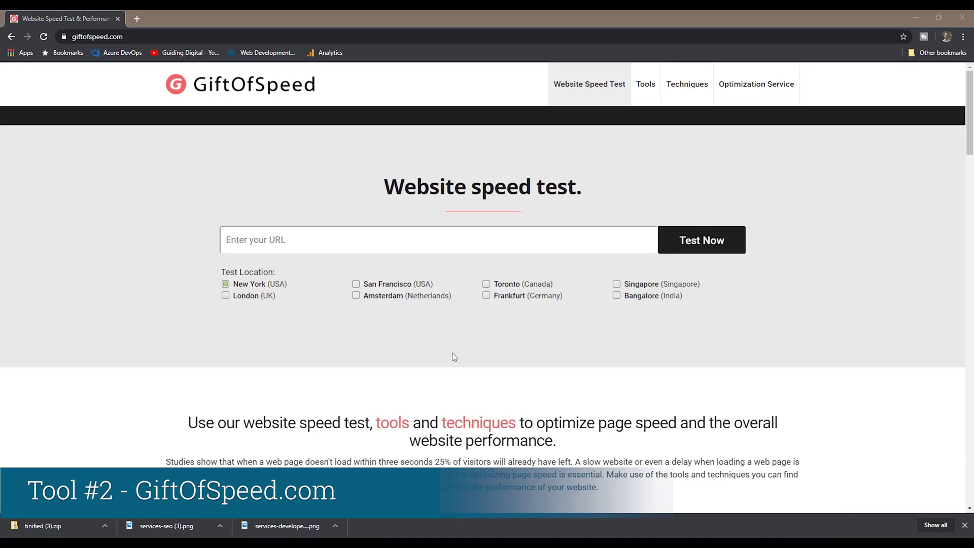
click(305, 239)
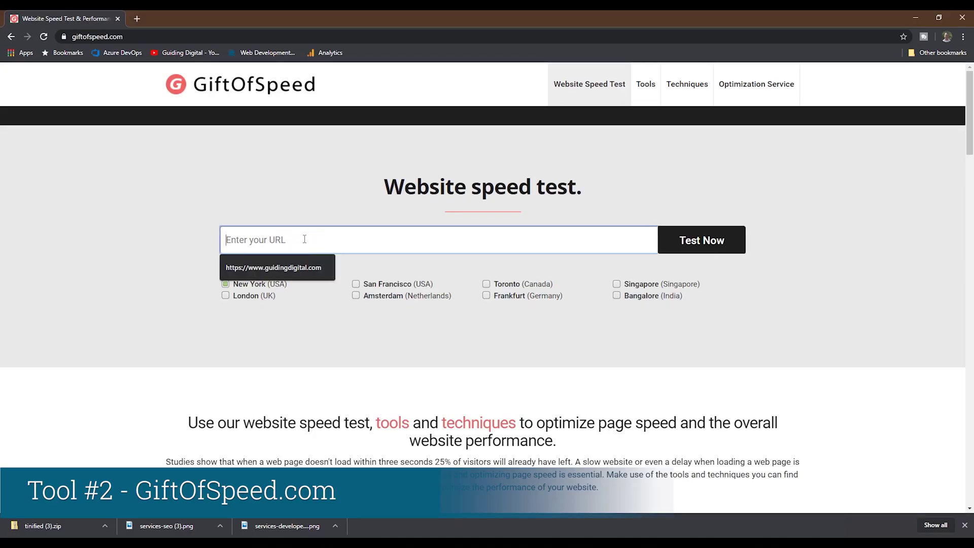
click(298, 269)
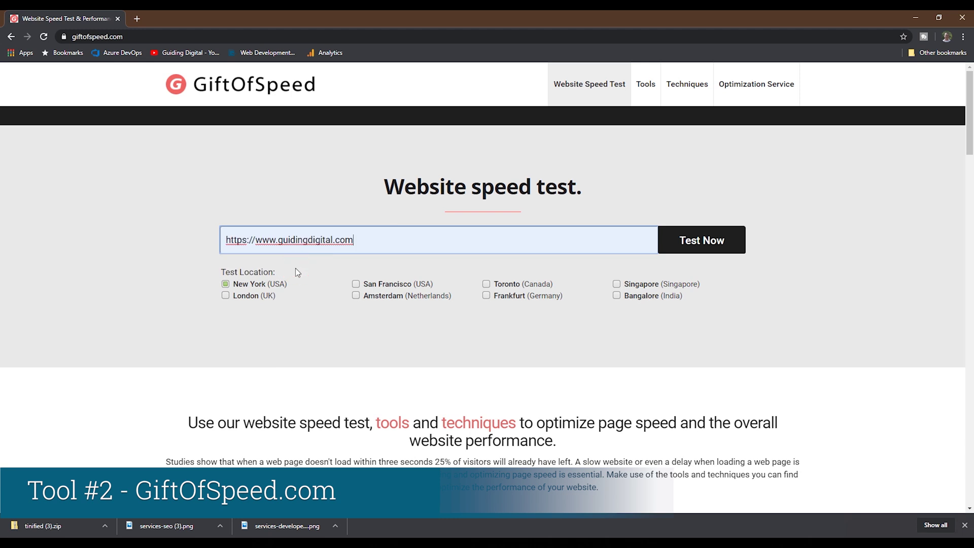
click(681, 248)
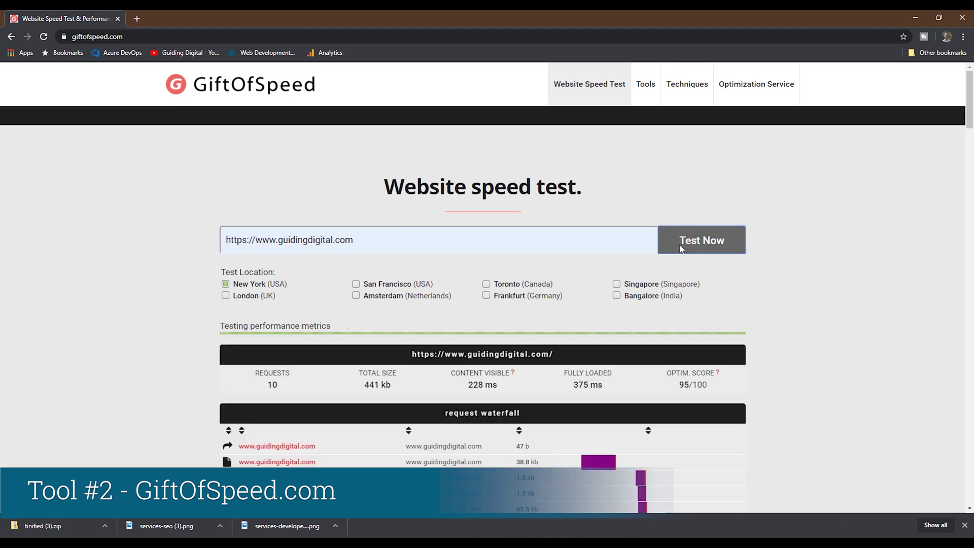
mouse_move(968, 110)
mouse_down()
mouse_move(965, 166)
mouse_move(941, 243)
mouse_move(955, 102)
mouse_up()
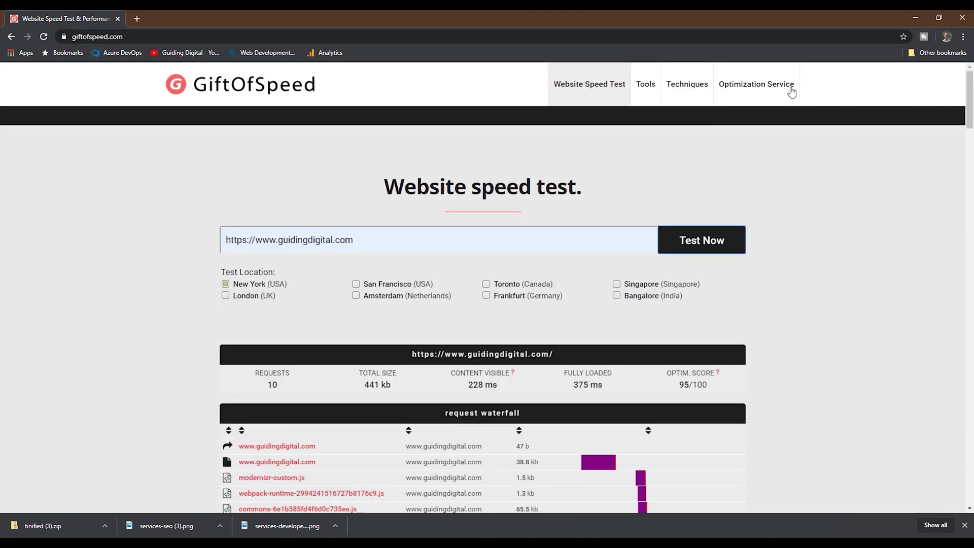
Step: Browse GiftOfSpeed's page speed Tools and Techniques pages
click(645, 85)
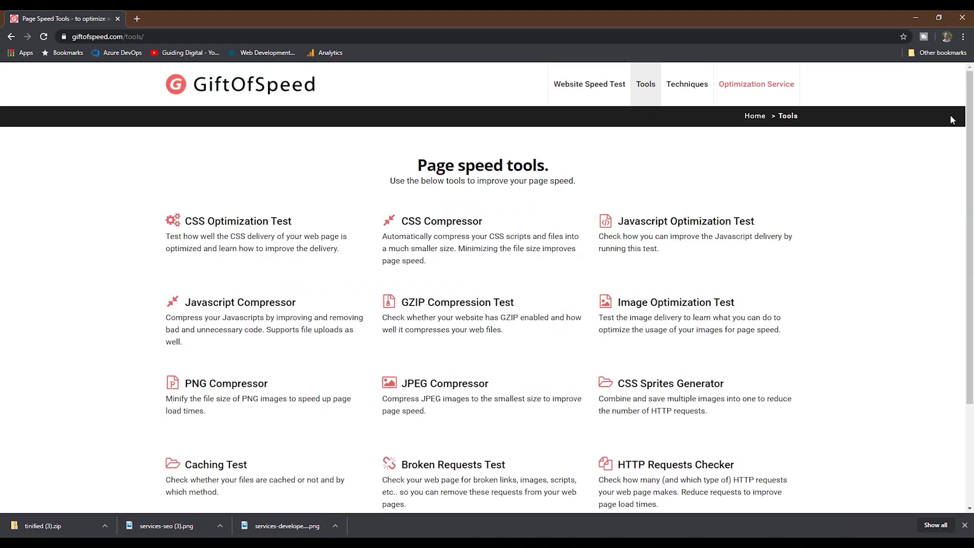
mouse_move(969, 111)
mouse_down()
mouse_move(967, 221)
mouse_move(969, 102)
mouse_up()
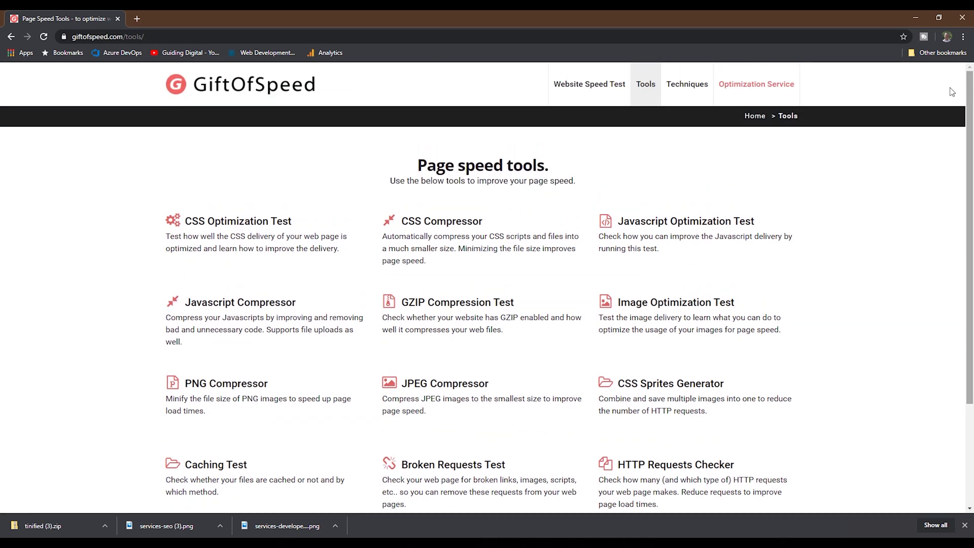
click(686, 87)
drag(968, 105, 969, 268)
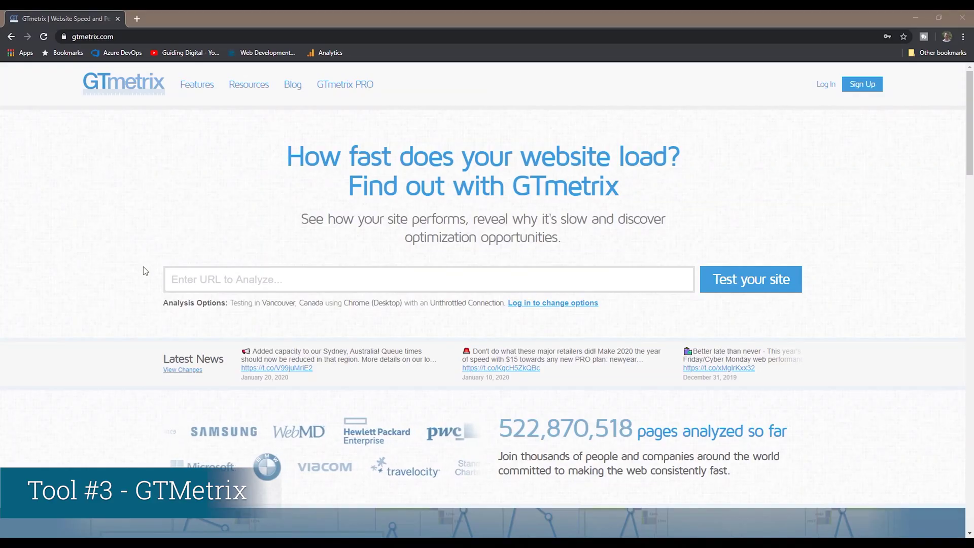
click(203, 276)
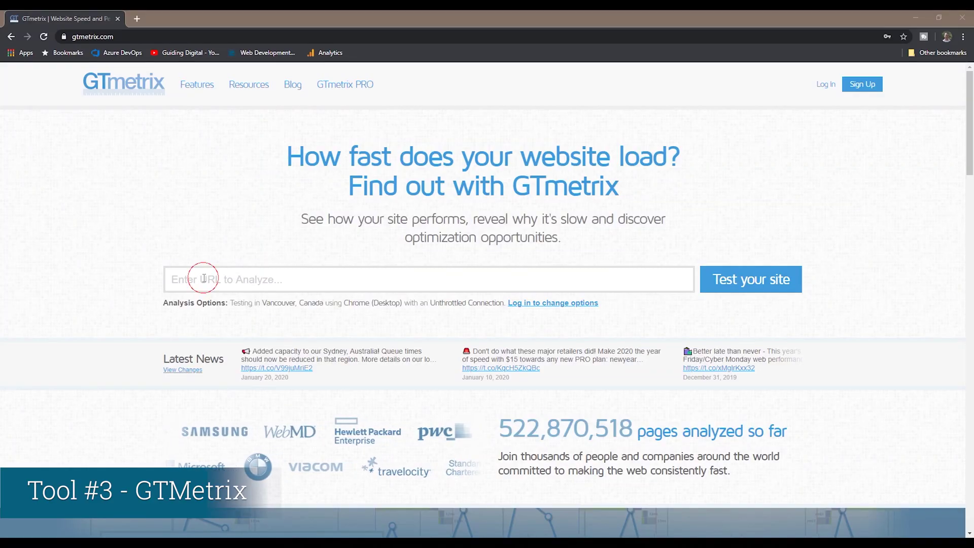
click(212, 301)
click(734, 282)
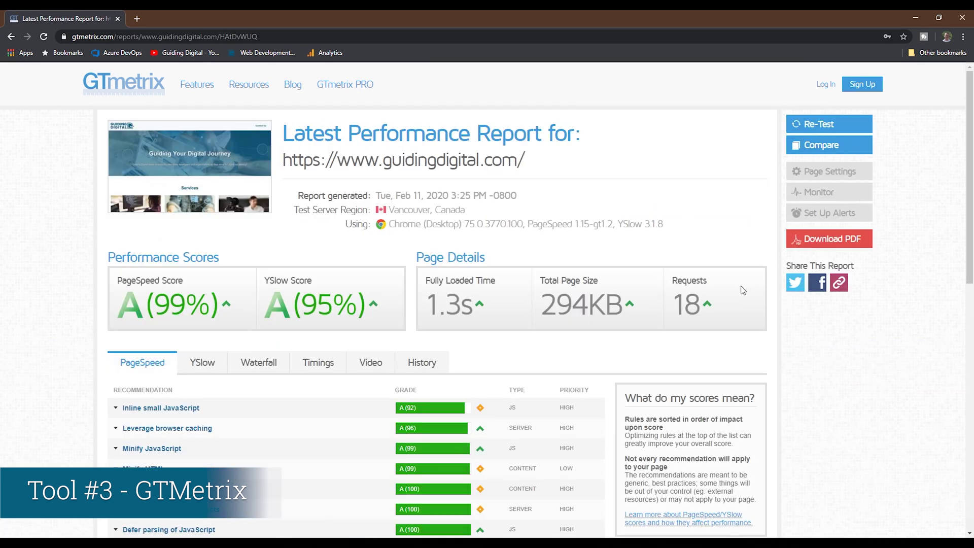
drag(968, 213, 969, 261)
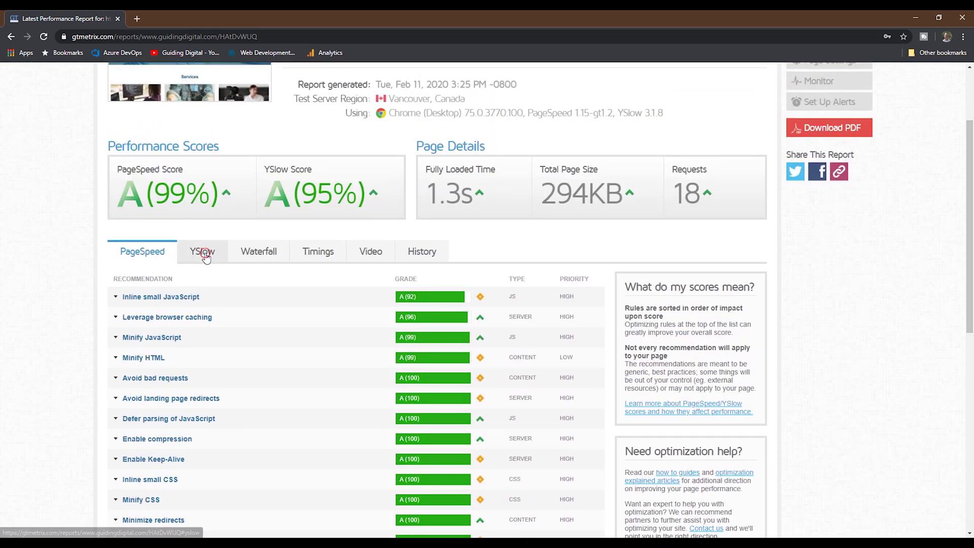
click(205, 256)
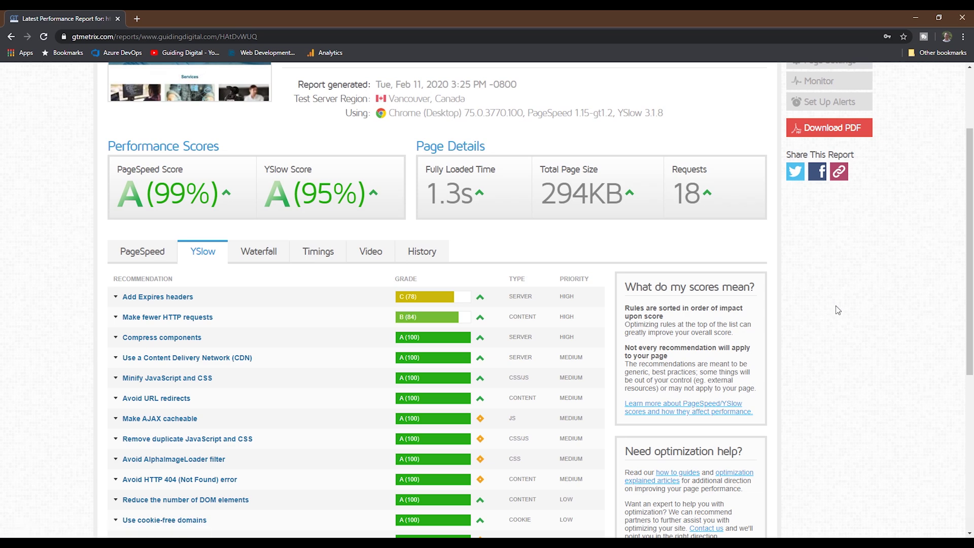
scroll(837, 307, up, 3)
Step: Sign in and set the report's connection throttling to 56K Dial-up
click(825, 85)
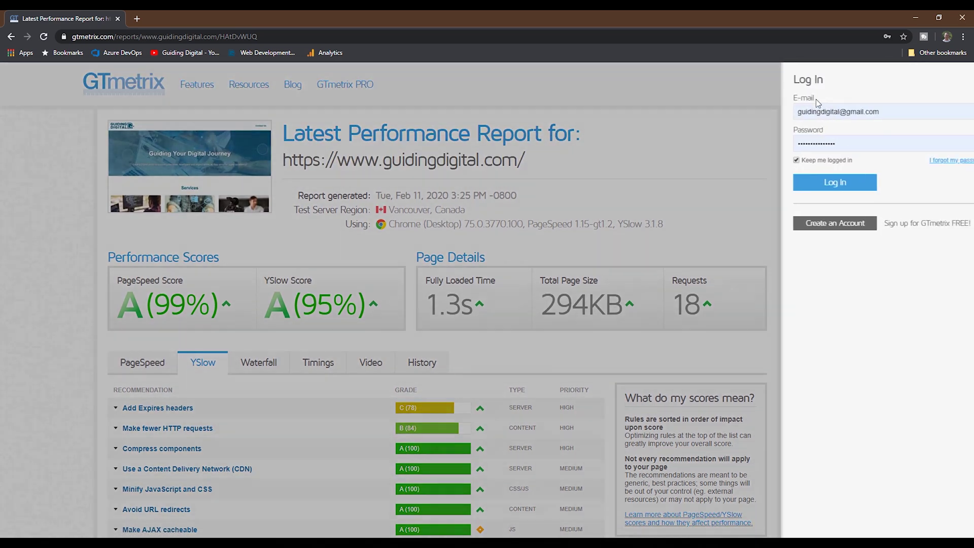
click(812, 181)
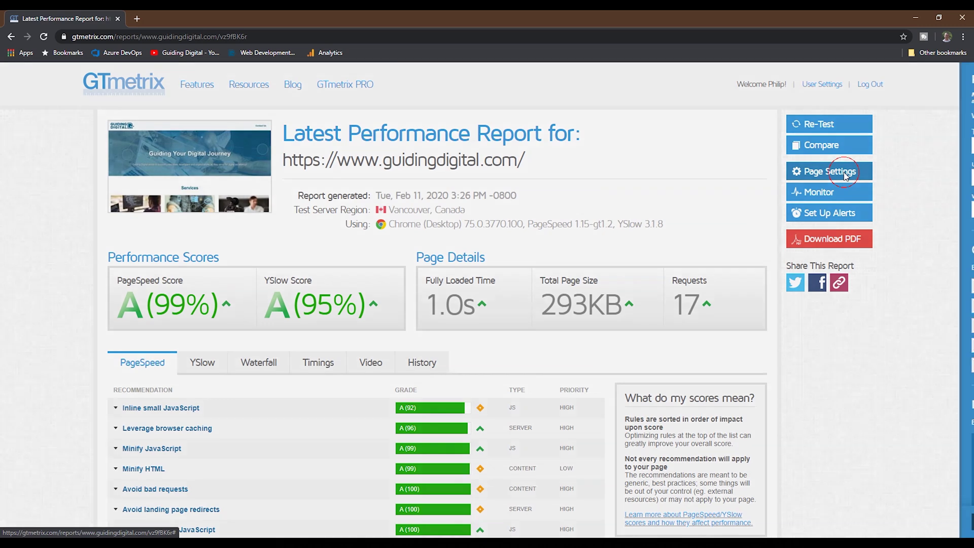
click(824, 170)
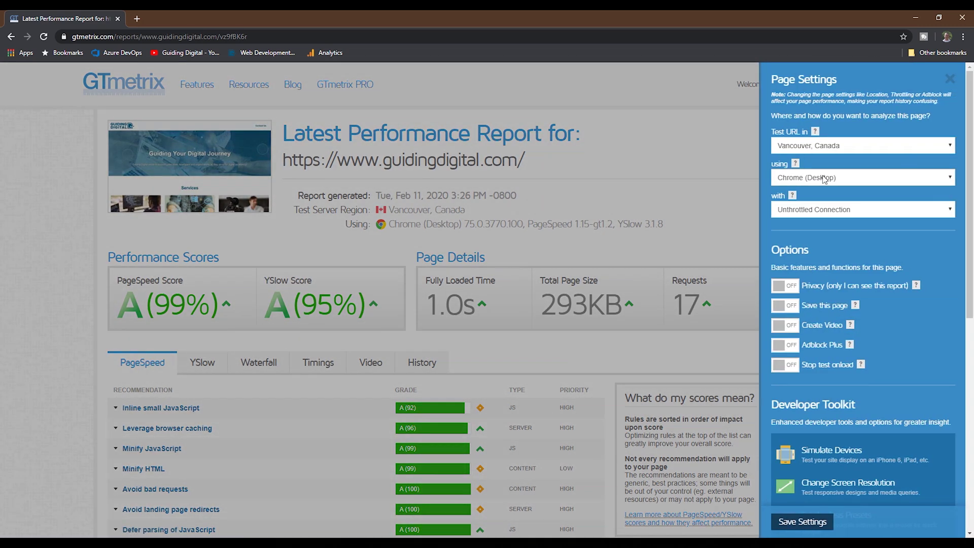
click(817, 206)
click(825, 336)
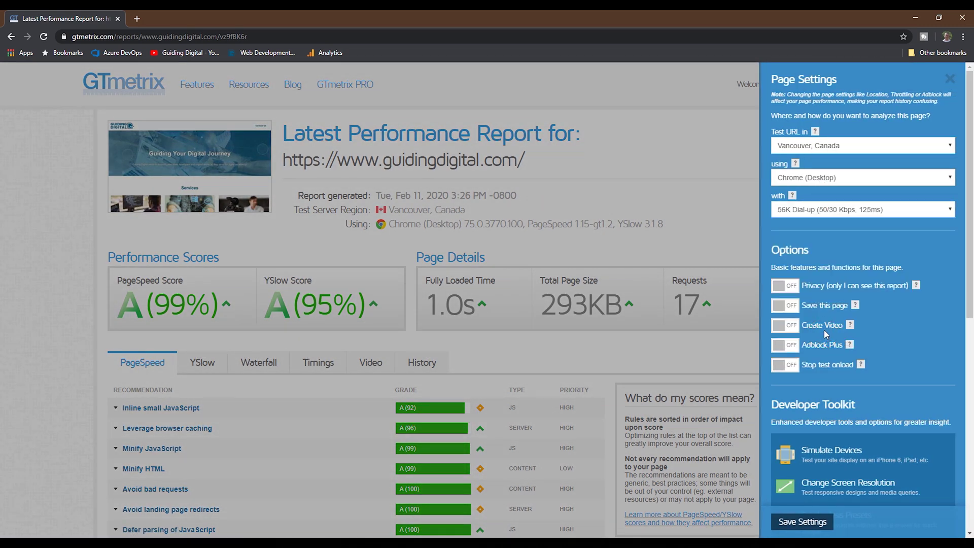
click(800, 523)
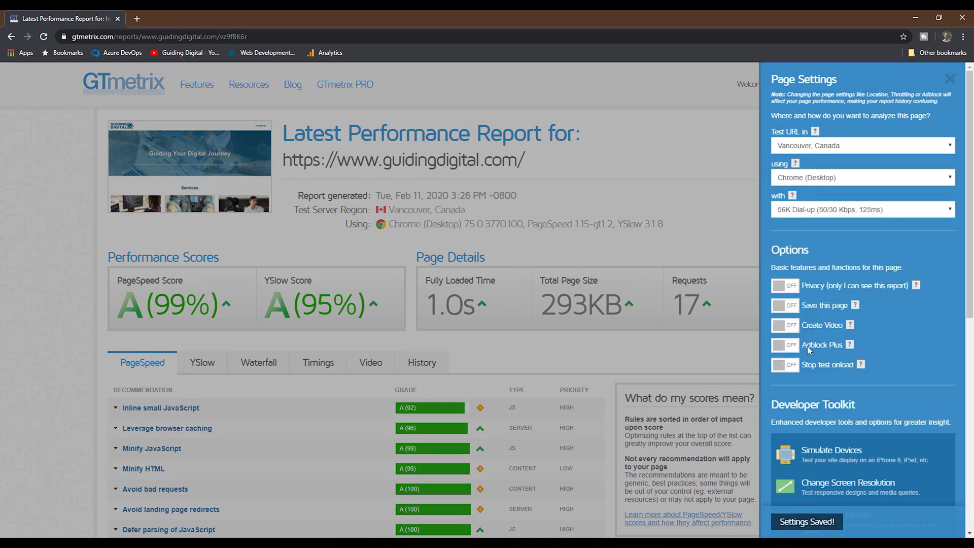
click(731, 261)
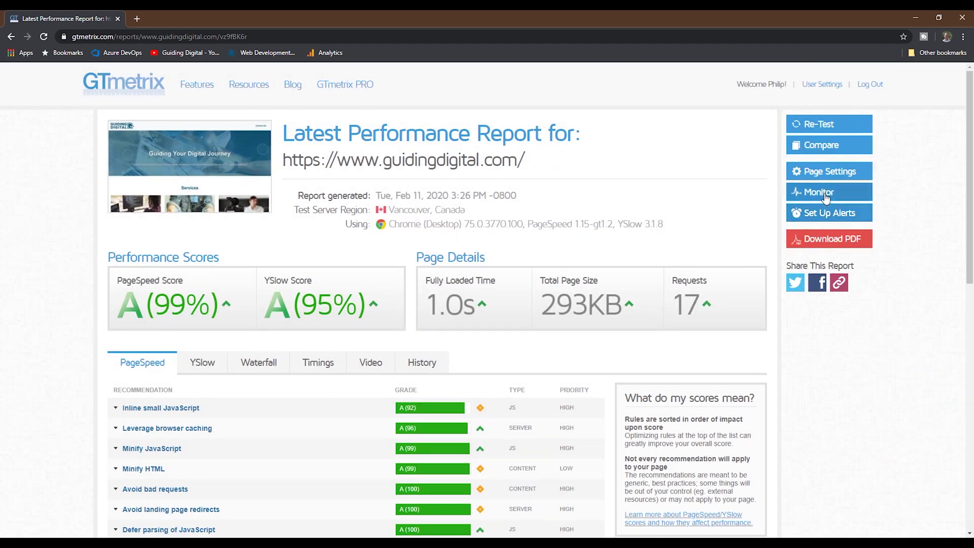
Step: Schedule weekly monitoring of the guidingdigital.com report and view the alert setup
click(824, 192)
click(808, 127)
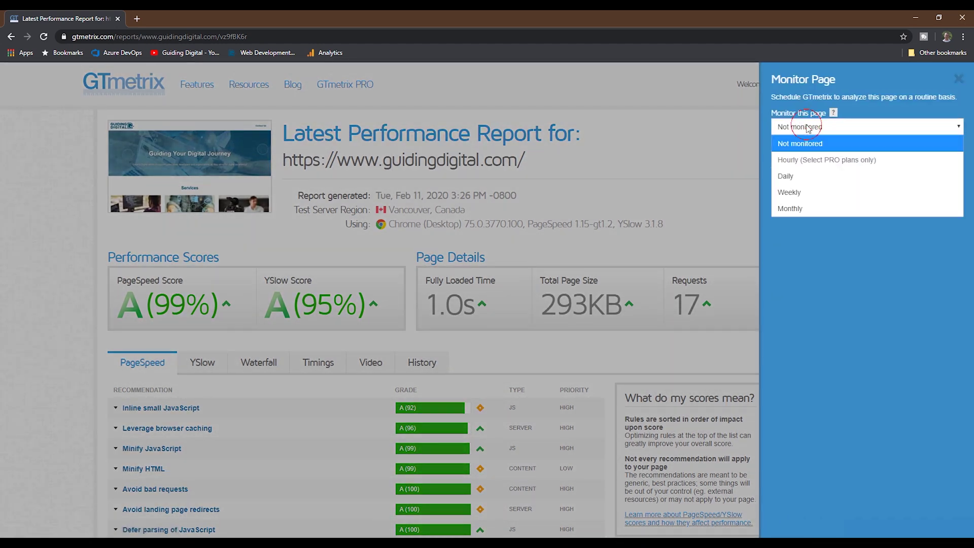
click(789, 198)
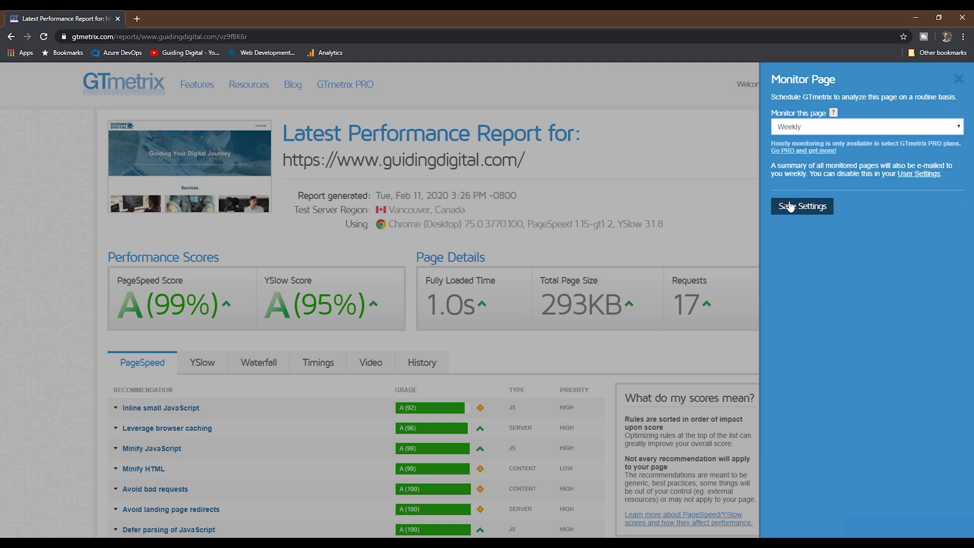
click(802, 206)
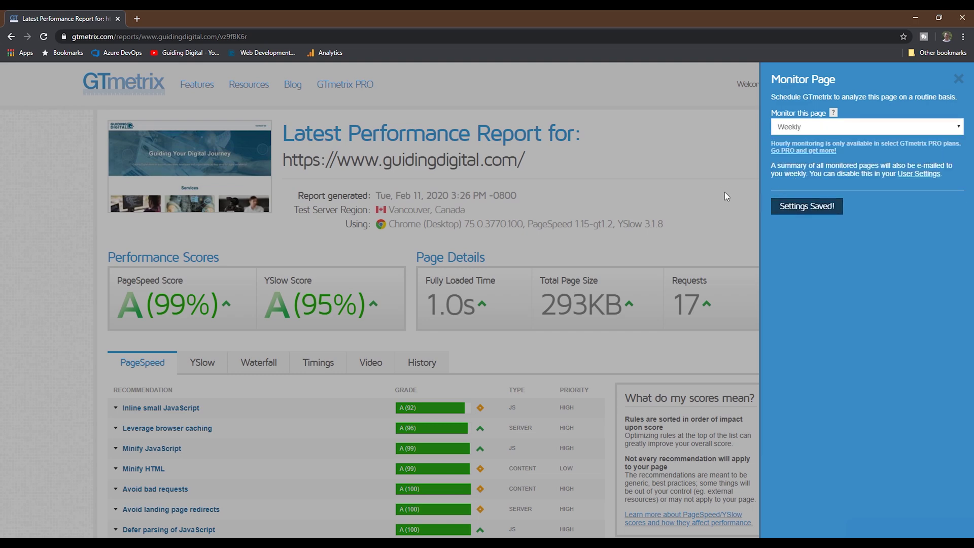
click(724, 192)
click(820, 213)
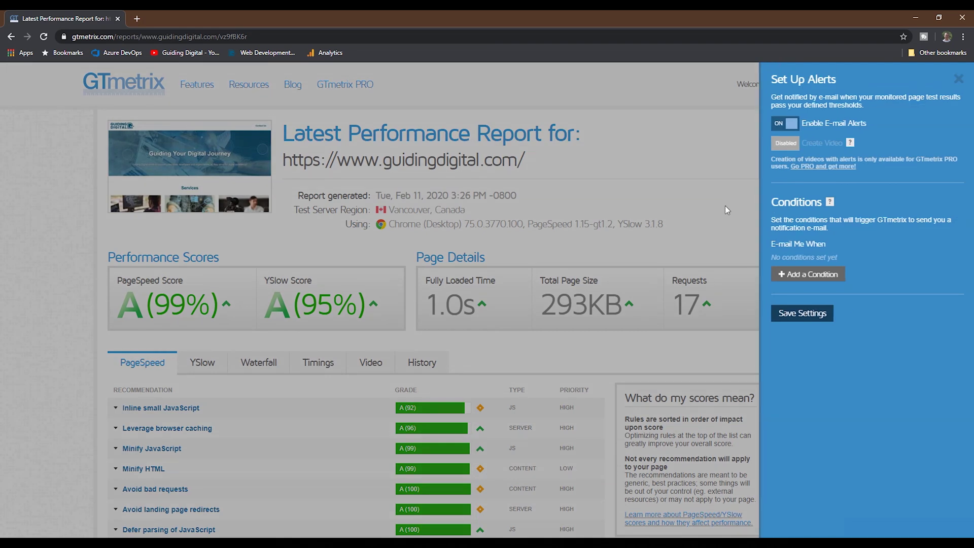
click(725, 206)
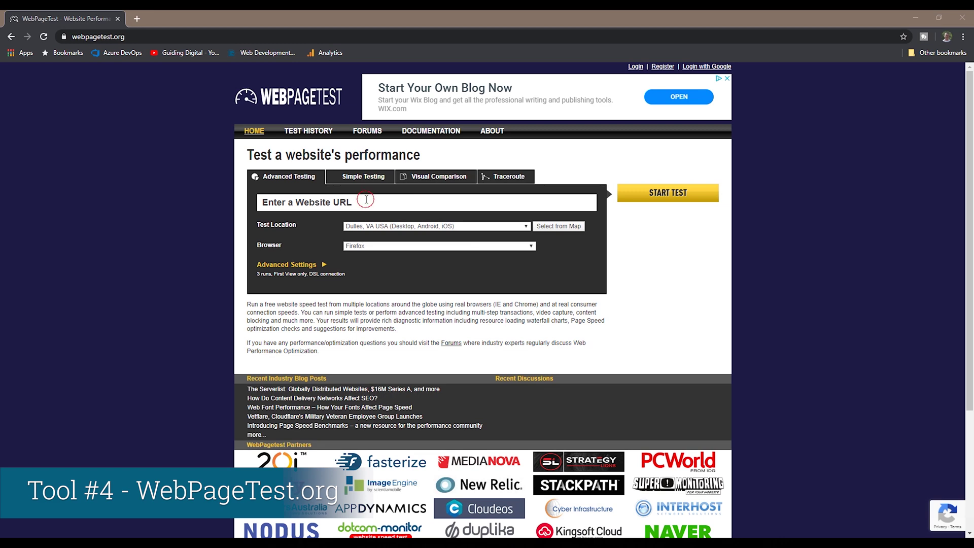
click(366, 199)
click(324, 222)
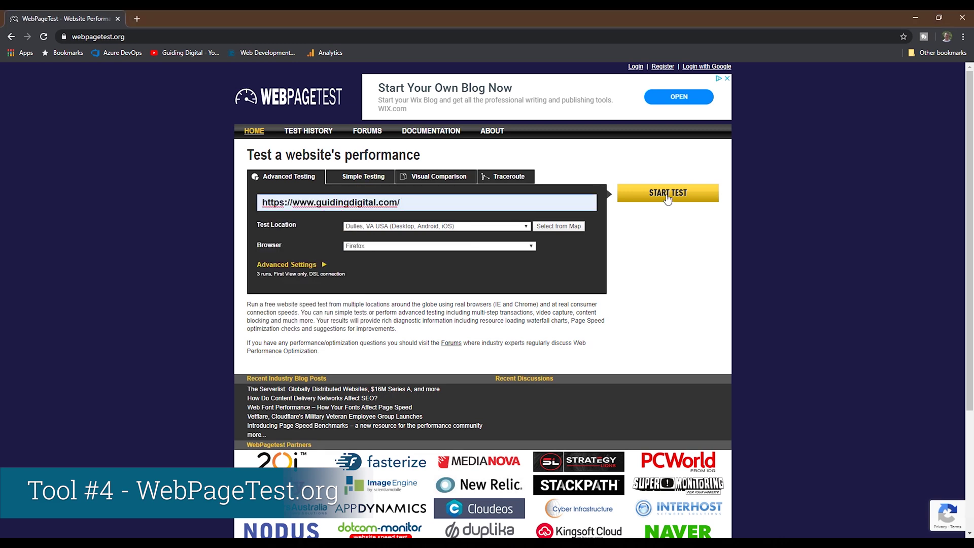
click(666, 196)
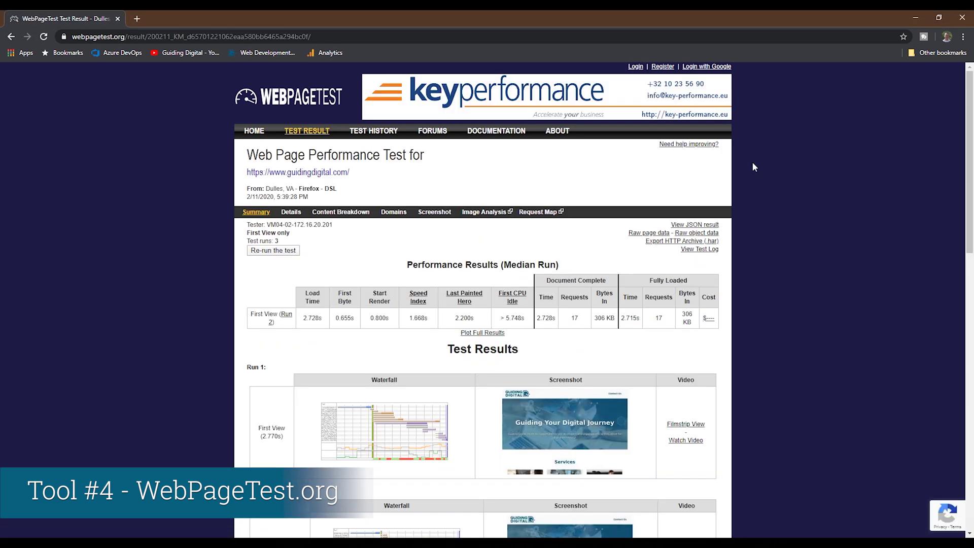
drag(967, 129, 948, 107)
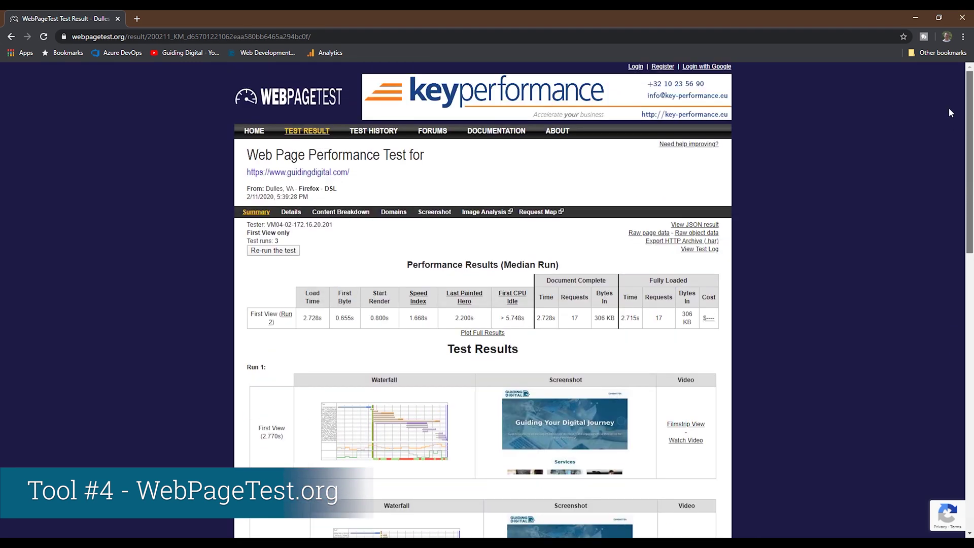
Step: Review the Details results (2.770s load, 17 requests, 306 KB) and return home
click(294, 213)
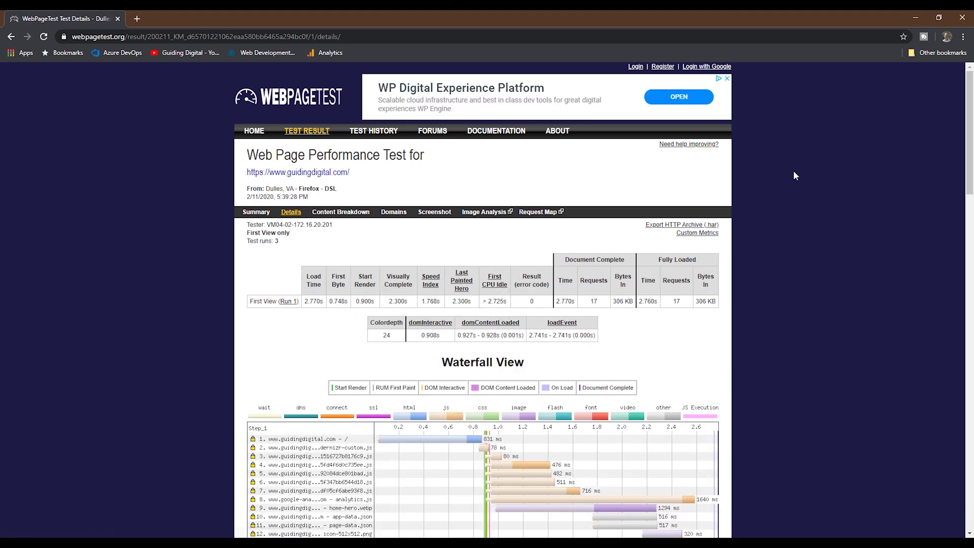
drag(972, 104, 947, 96)
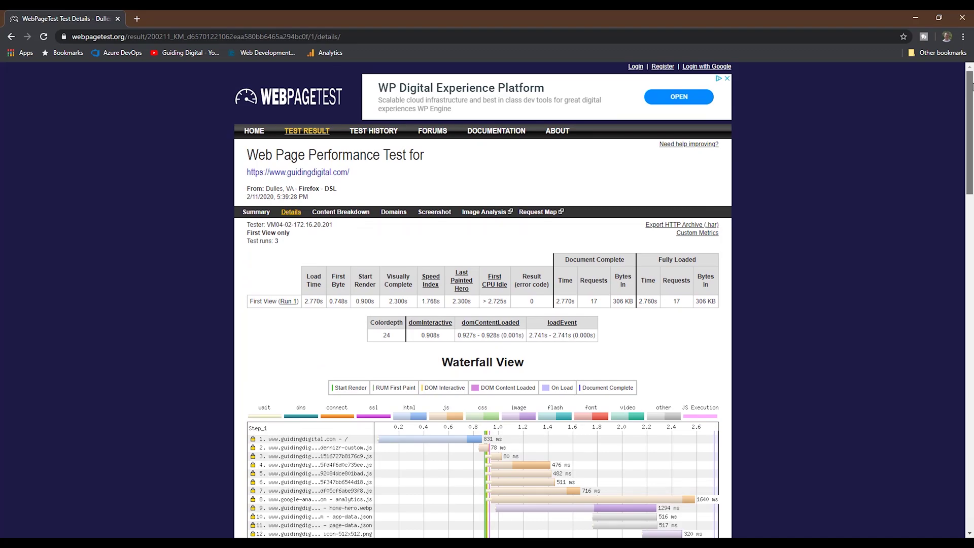
click(255, 130)
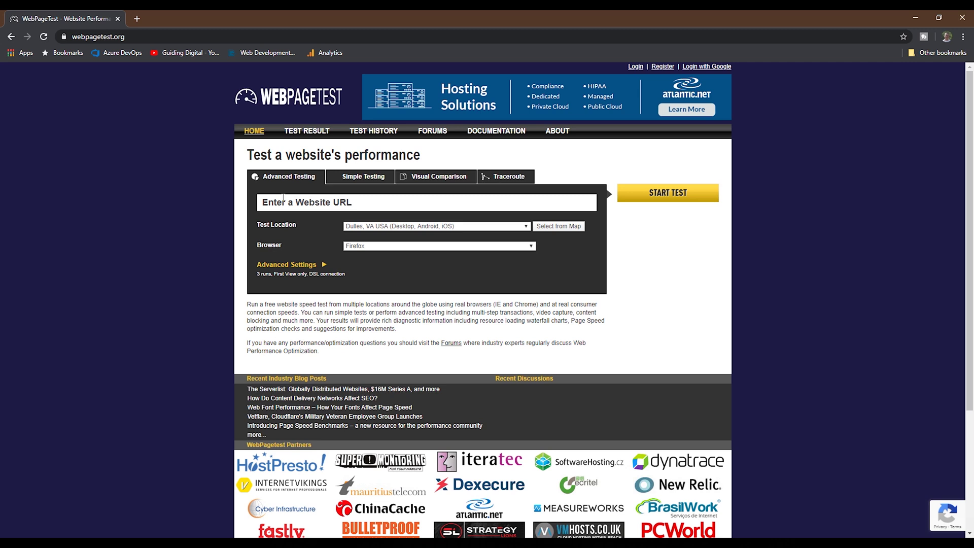
Step: Set the test browser to Chrome and the connection to 56K Dial-Up
click(436, 246)
click(357, 255)
click(305, 266)
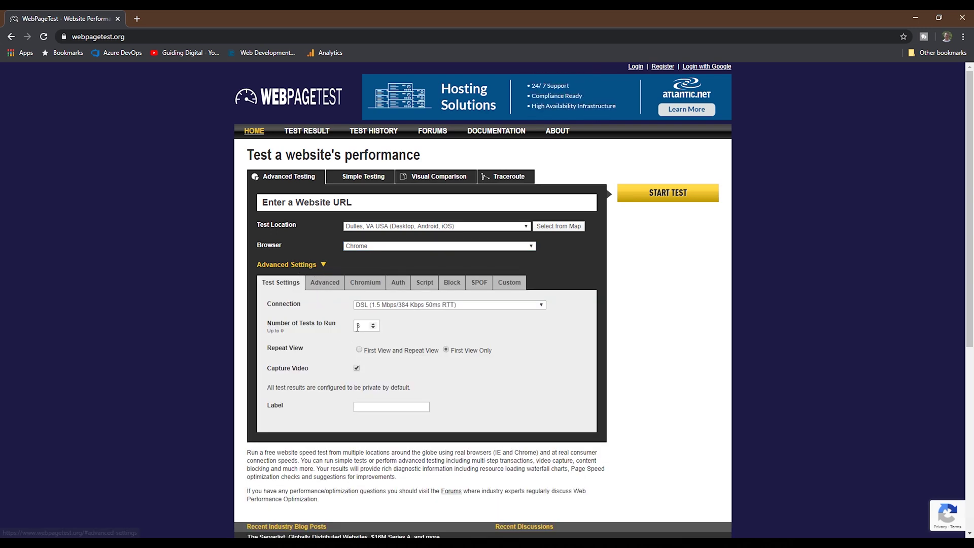
click(380, 305)
click(401, 464)
Step: Look through the Advanced, Auth and Block test settings tabs
click(325, 282)
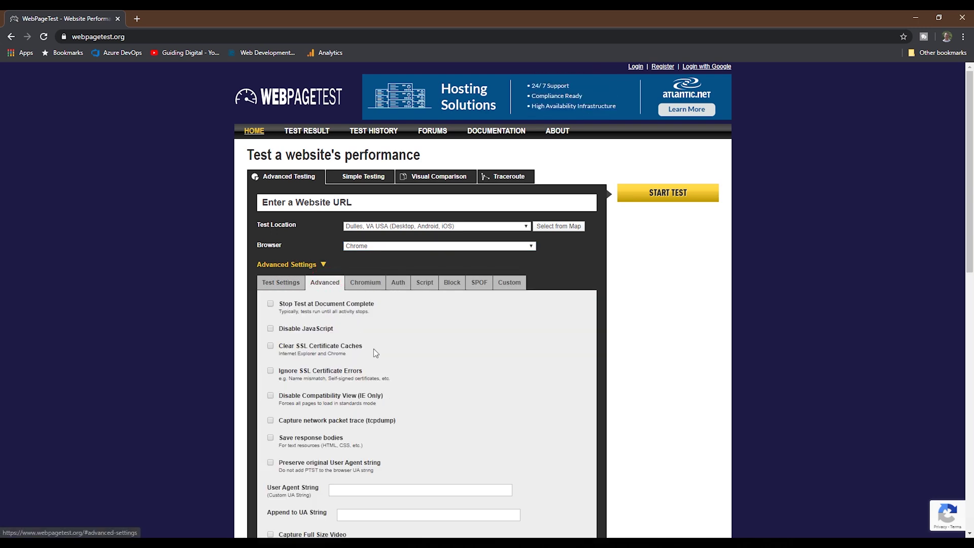
scroll(383, 363, down, 3)
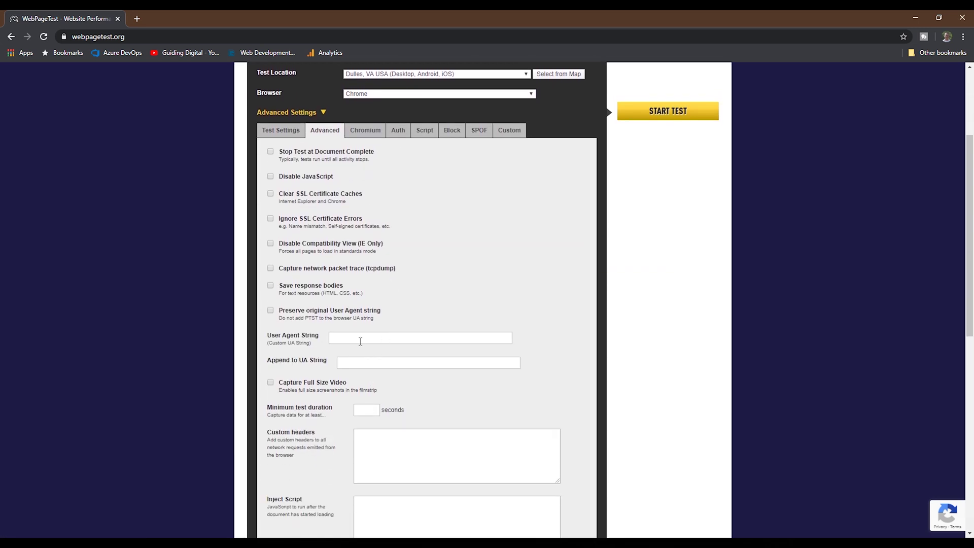
click(398, 130)
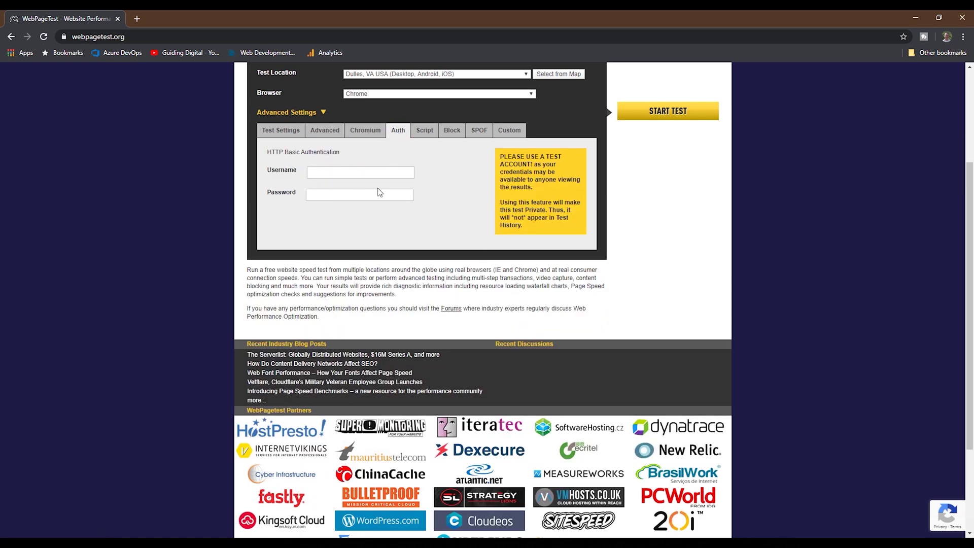
click(446, 131)
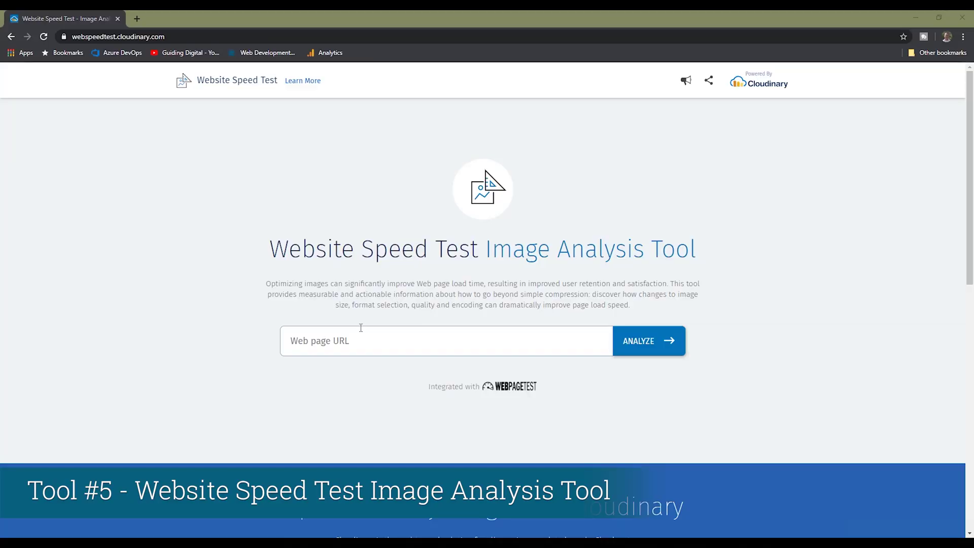
click(343, 339)
click(349, 387)
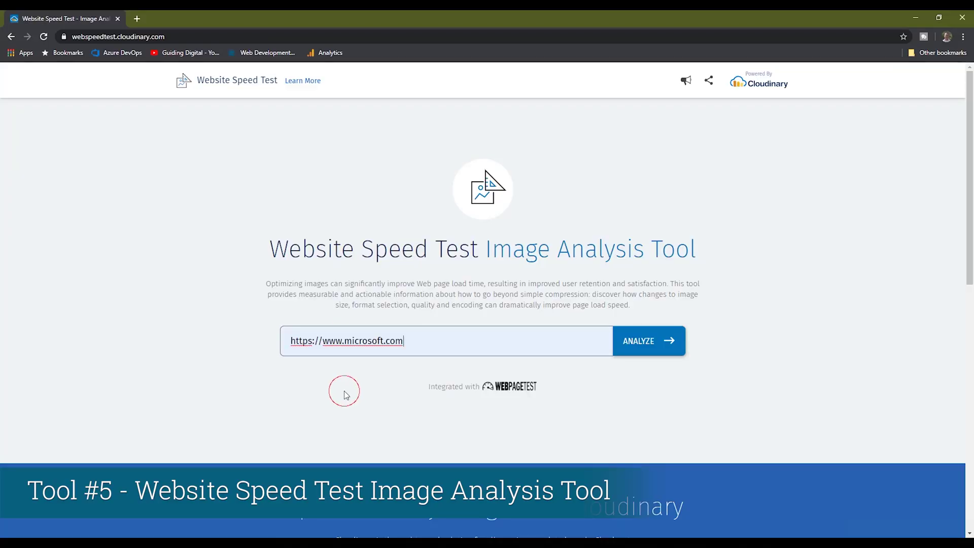
click(641, 344)
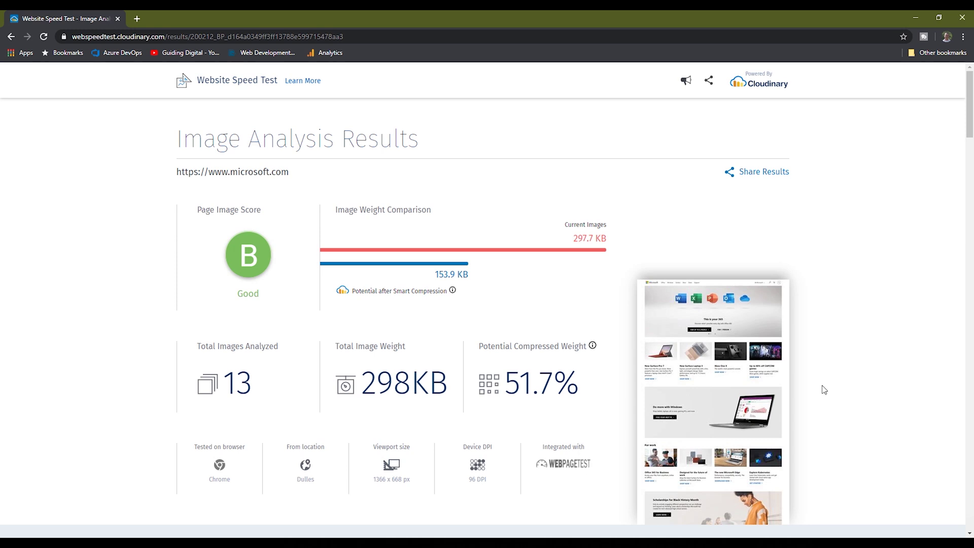
drag(967, 120, 964, 176)
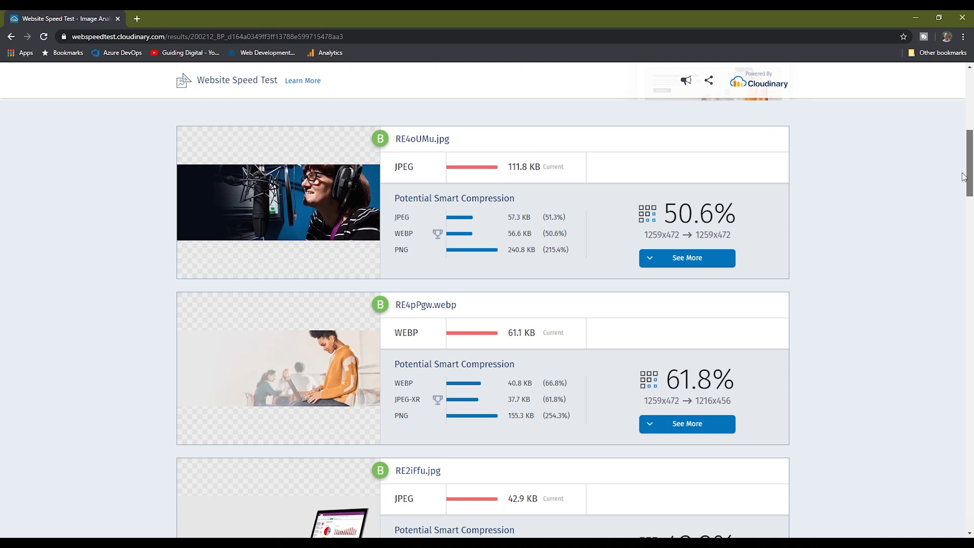
Step: Inspect RE4oUMu.jpg's optimization options and download its WebP version (50.6% saving)
click(704, 264)
scroll(609, 284, down, 2)
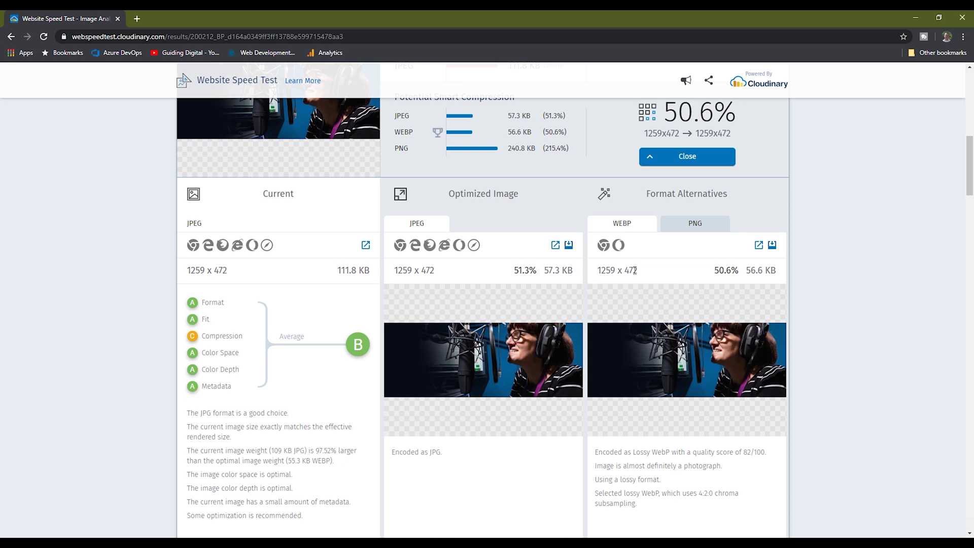
click(772, 245)
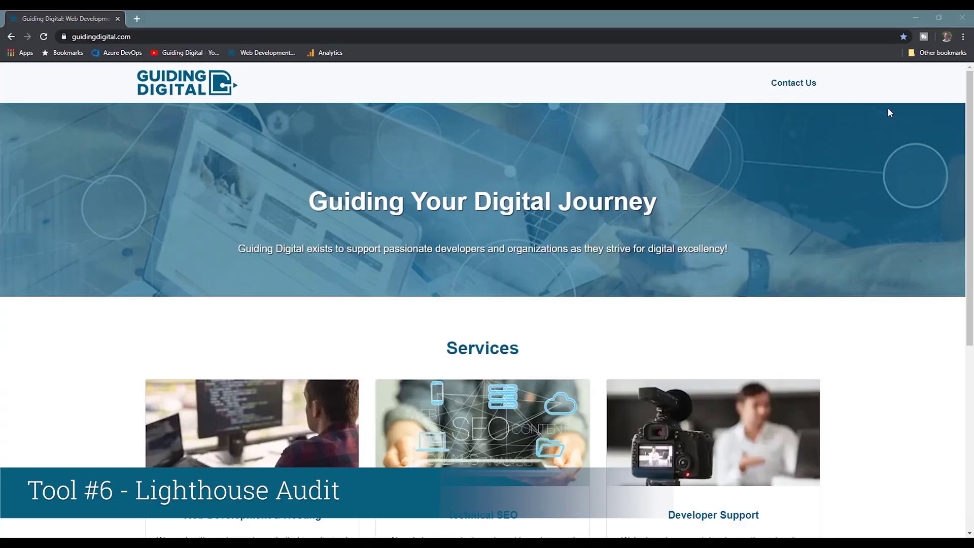
Step: Generate a Lighthouse report for guidingdigital.com from DevTools Audits: Performance 97, others 100
click(964, 38)
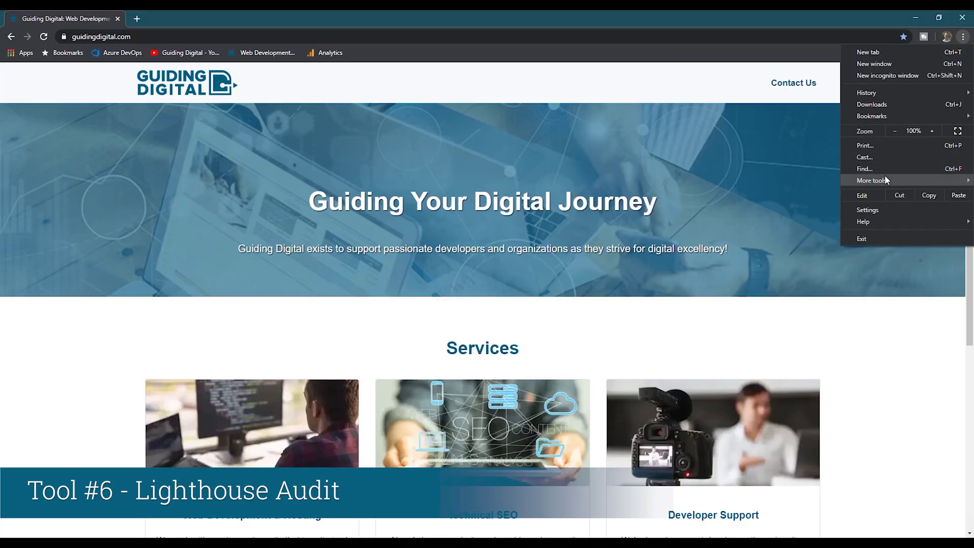
mouse_move(885, 177)
click(759, 252)
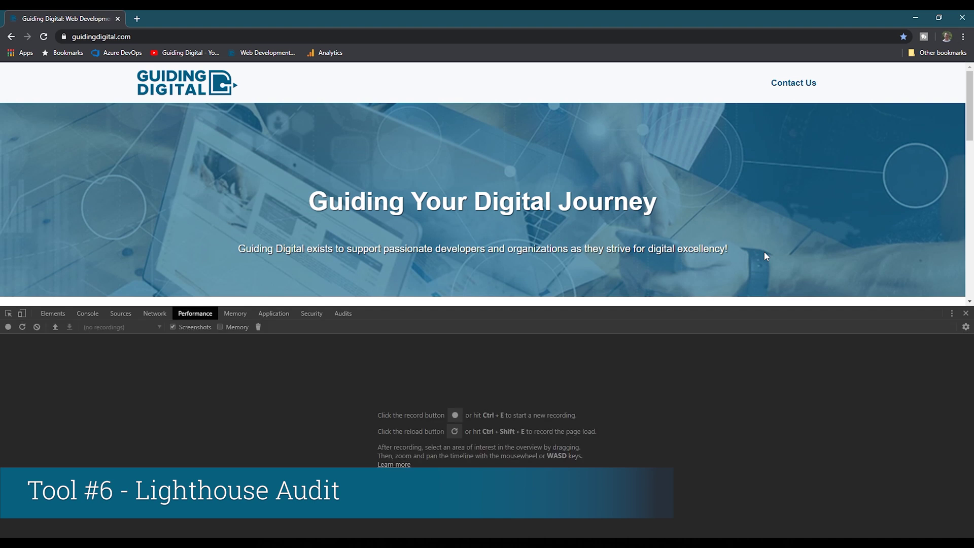
click(343, 315)
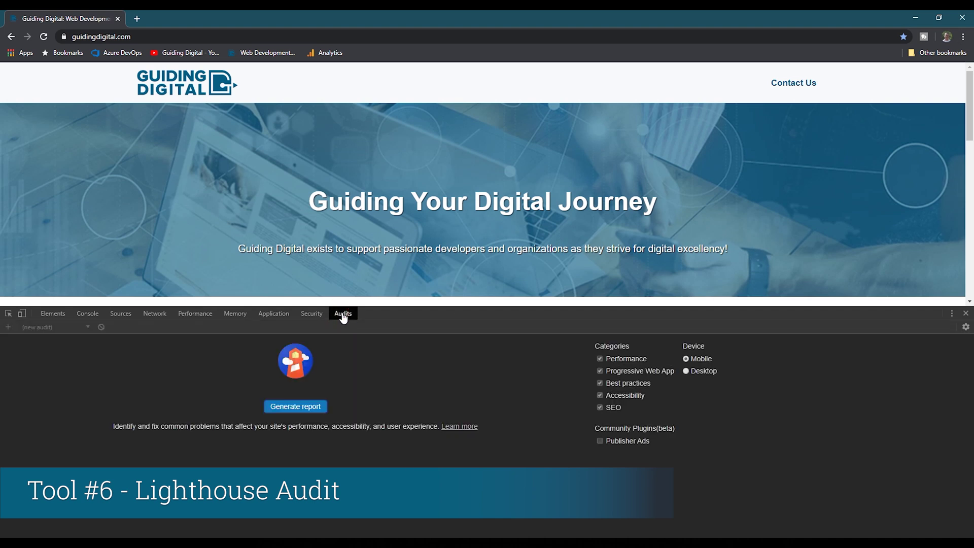
click(299, 407)
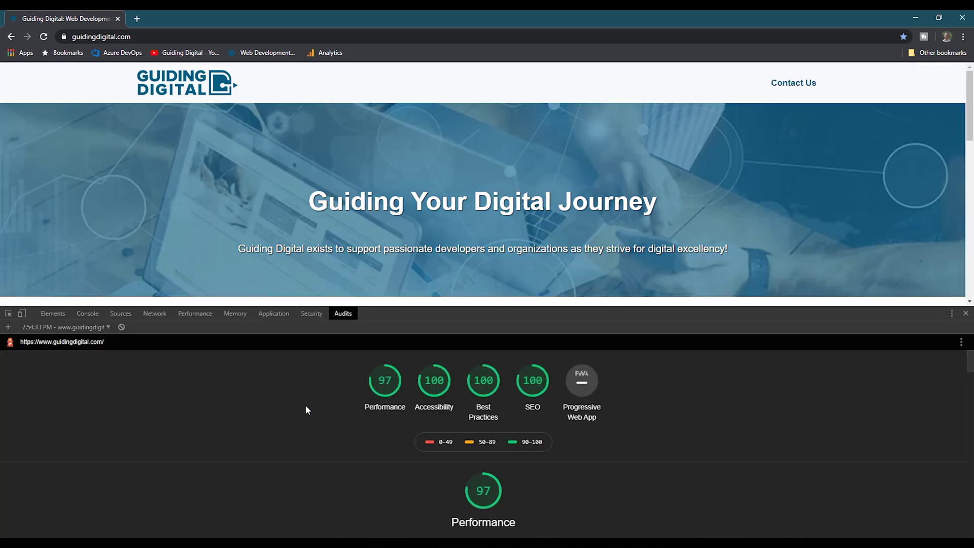
Step: Enlarge the DevTools panel and scroll through the Lighthouse performance metrics and diagnostics
drag(391, 308, 387, 169)
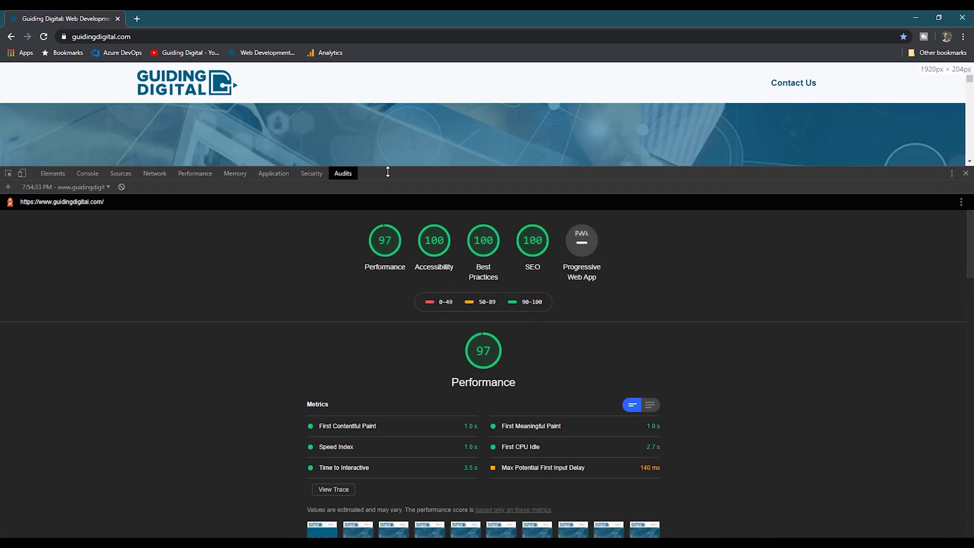
drag(968, 247, 958, 290)
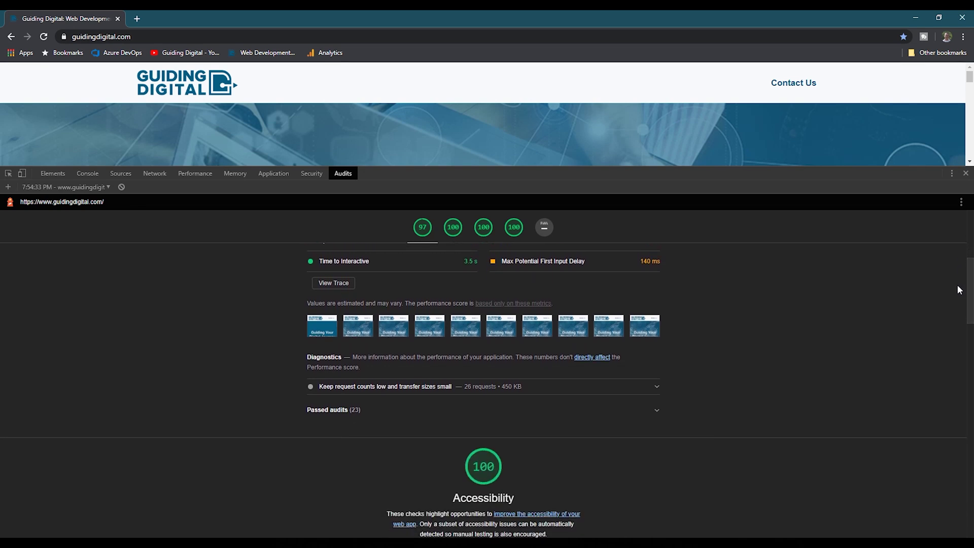
drag(959, 289, 968, 260)
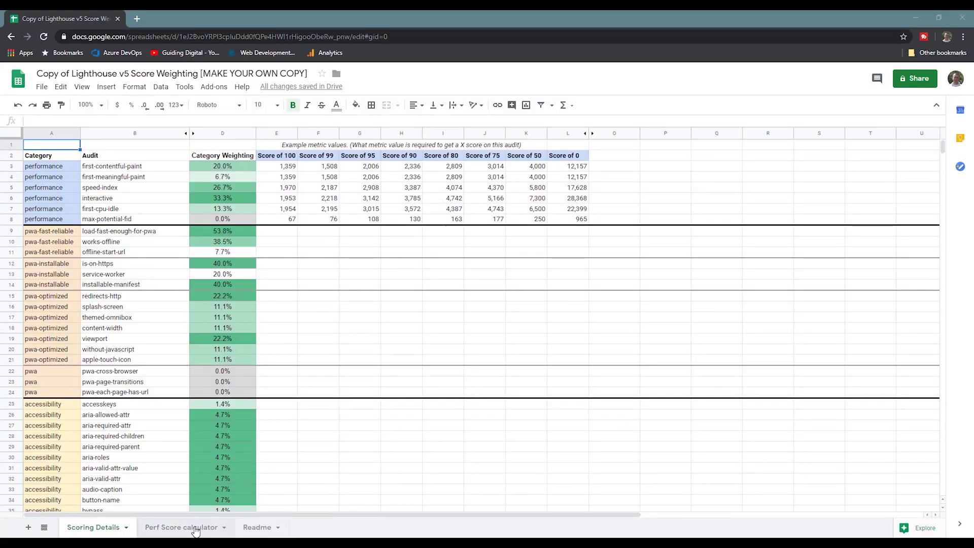
Step: On the Perf Score calculator sheet, enter 2,300 for interactive (C6) and 2000 for first-cpu-idle (C7)
click(195, 528)
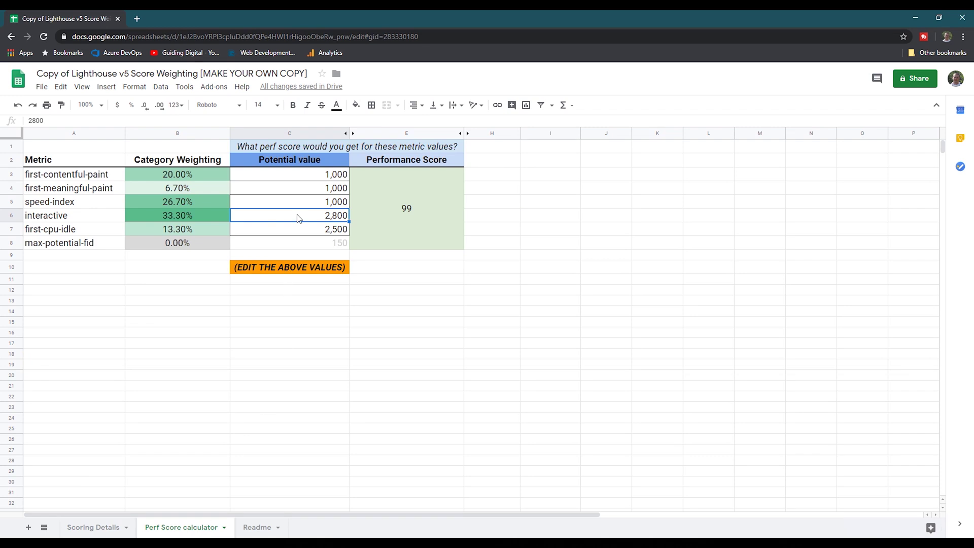
text(2,3)
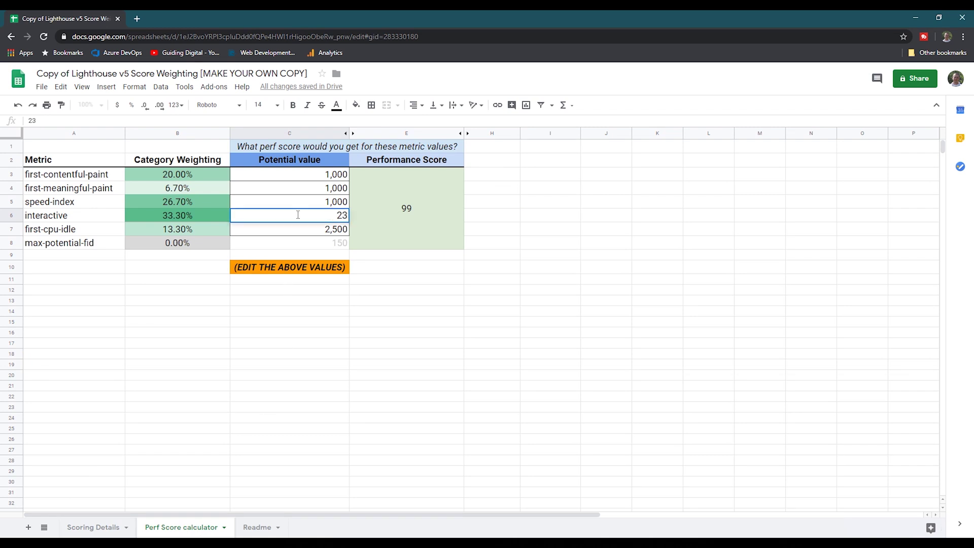
text(00)
key(Return)
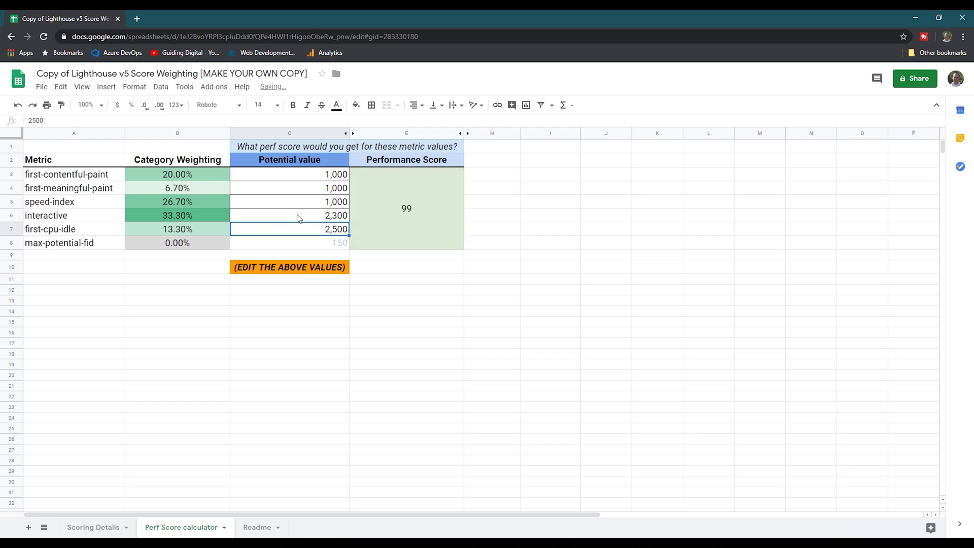
text(2000)
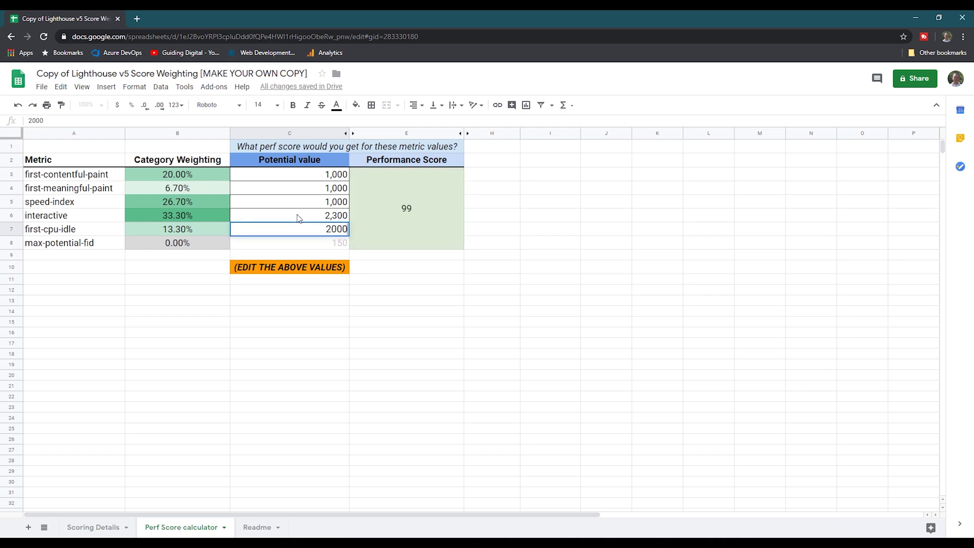
key(Return)
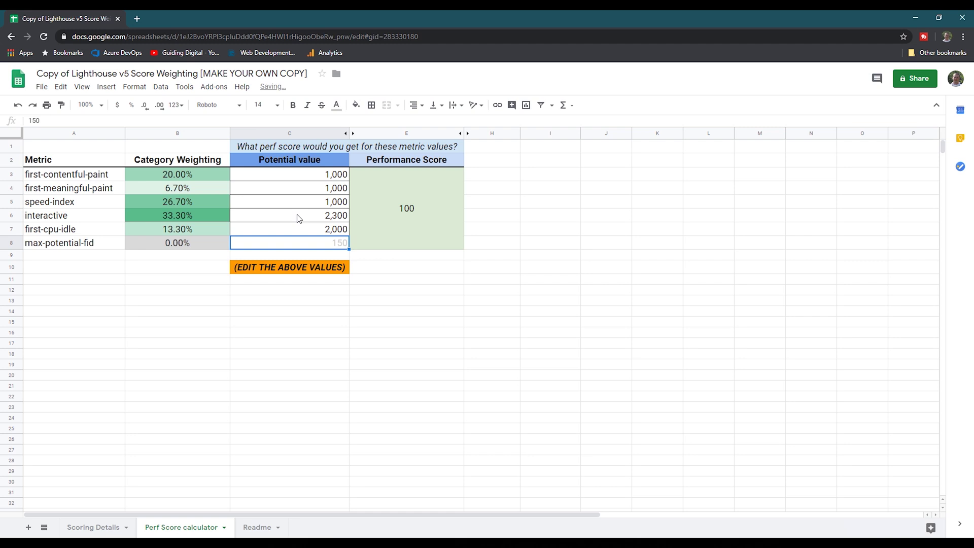